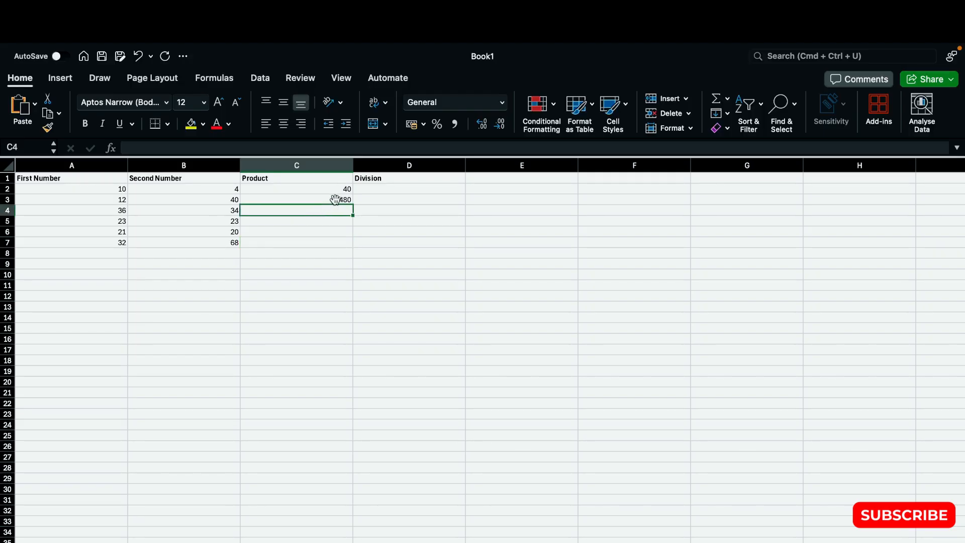
Step: Copy the product formula from C3 down through C7 and review the formulas in the filled cells
{"action": "left_click", "coordinate": [334, 199]}
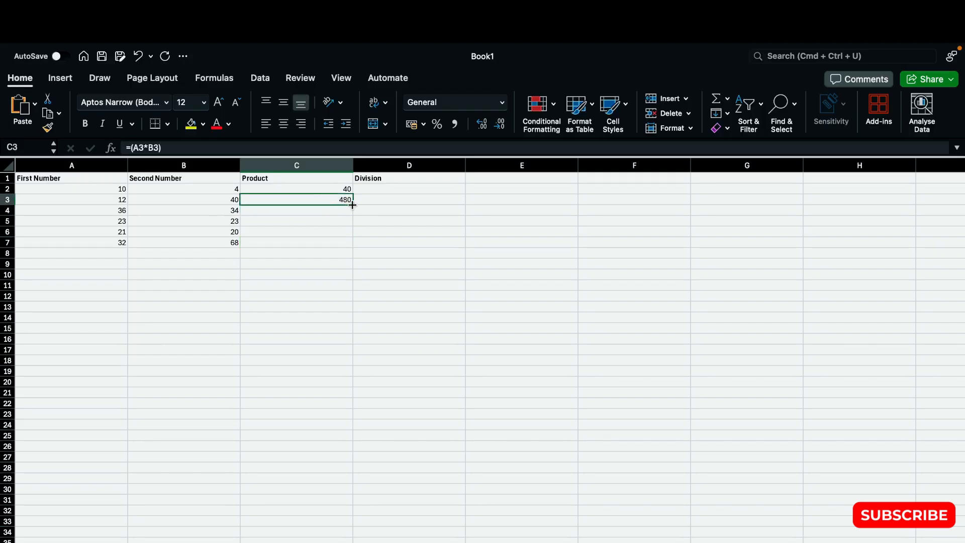
{"action": "left_click_drag", "start_coordinate": [352, 205], "coordinate": [340, 244]}
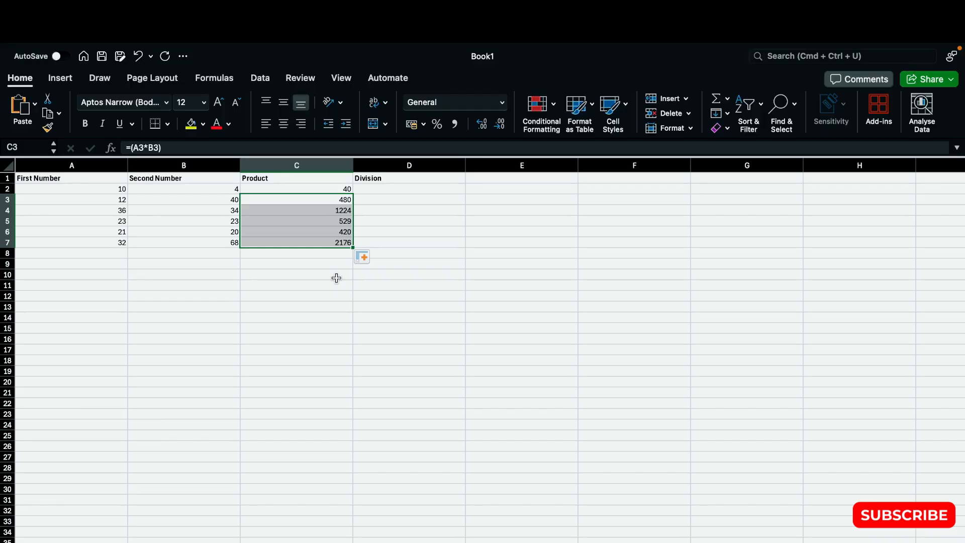
{"action": "left_click", "coordinate": [296, 210]}
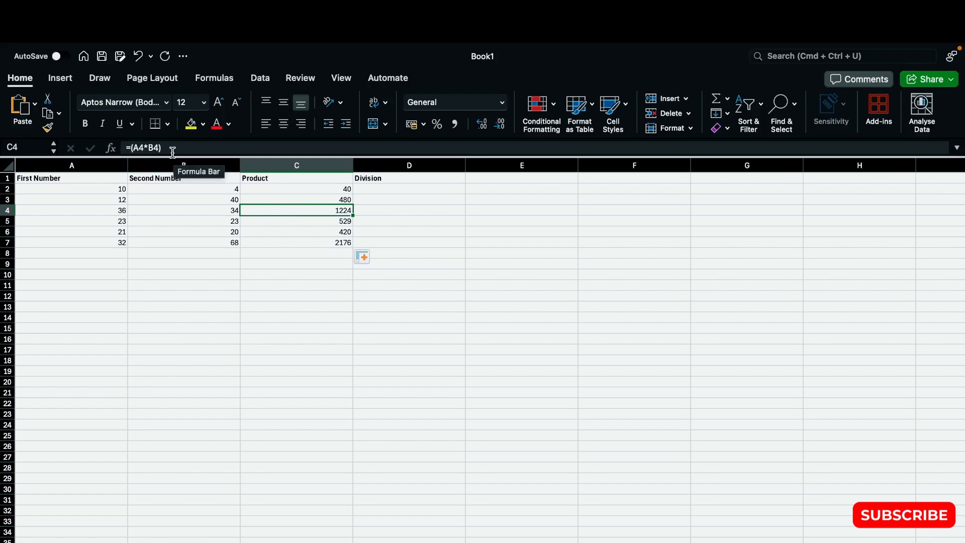
{"action": "left_click", "coordinate": [272, 224]}
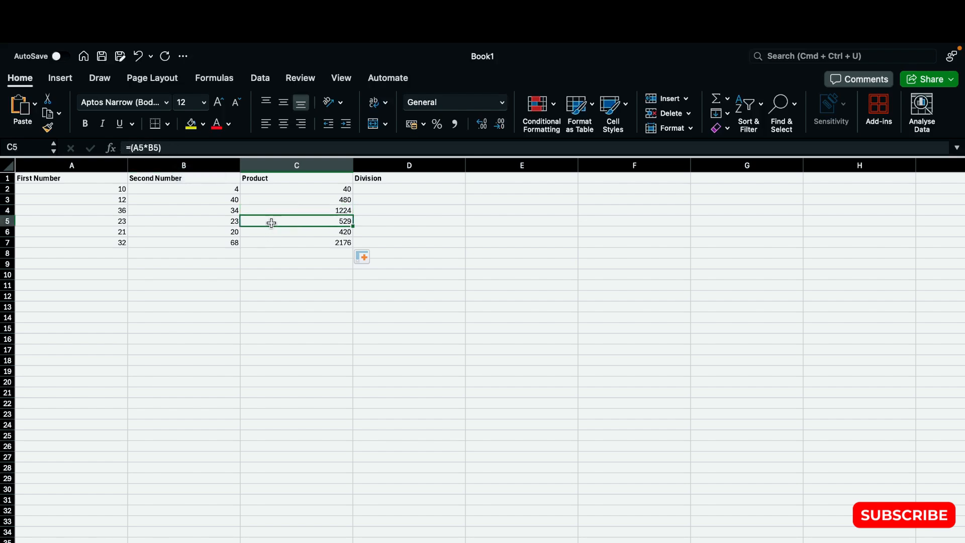
{"action": "left_click", "coordinate": [270, 231]}
{"action": "left_click", "coordinate": [271, 240]}
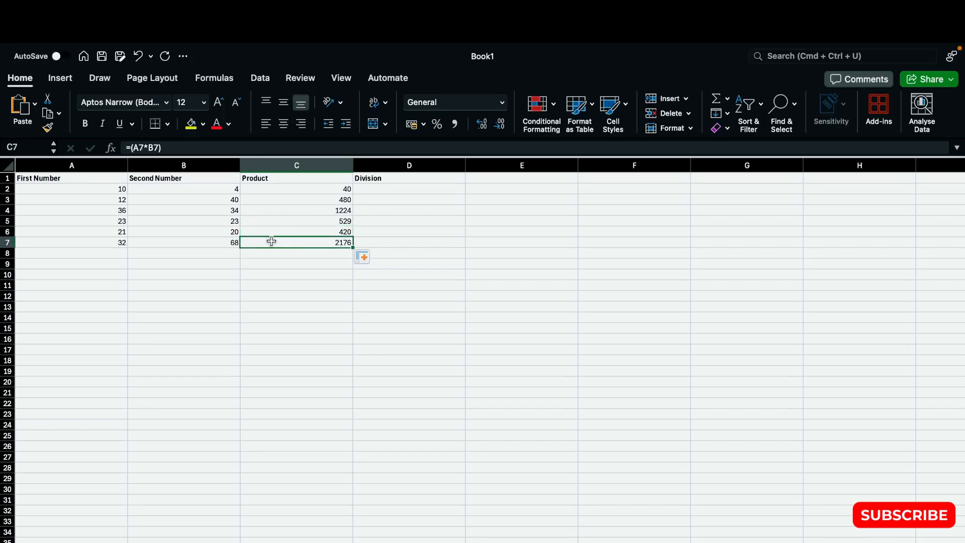
Step: Enter the formula =(A2/B2) in D2 to divide the first number by the second
{"action": "left_click", "coordinate": [389, 187]}
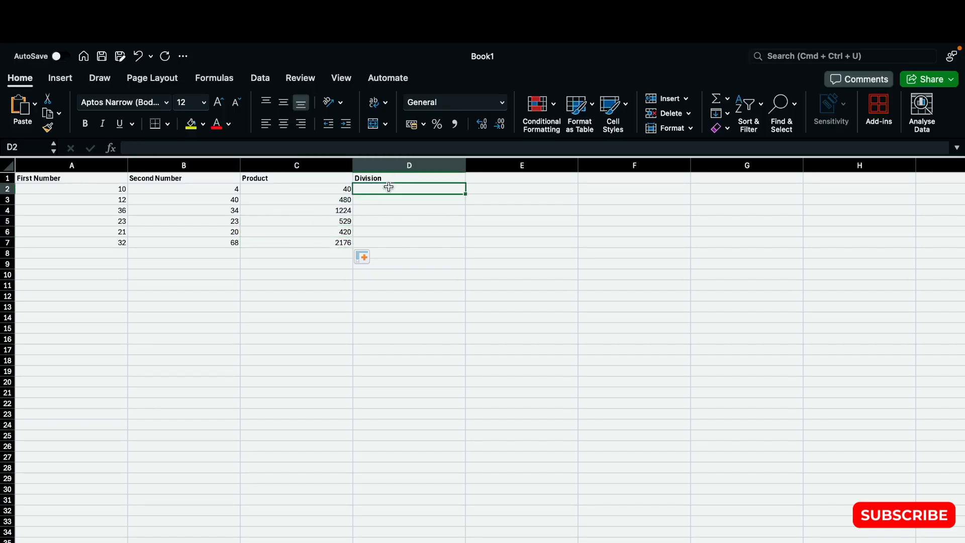
{"action": "left_click", "coordinate": [136, 147]}
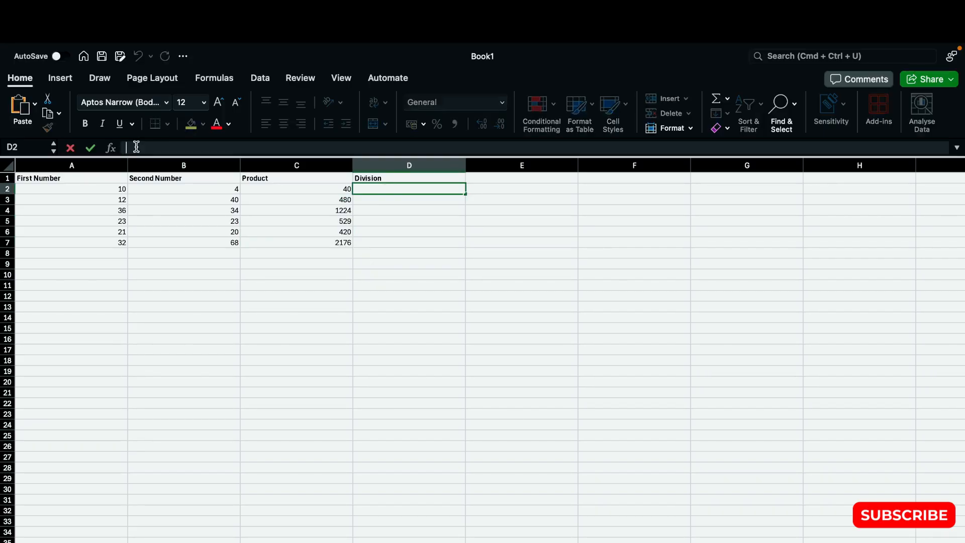
{"action": "type", "text": "=()"}
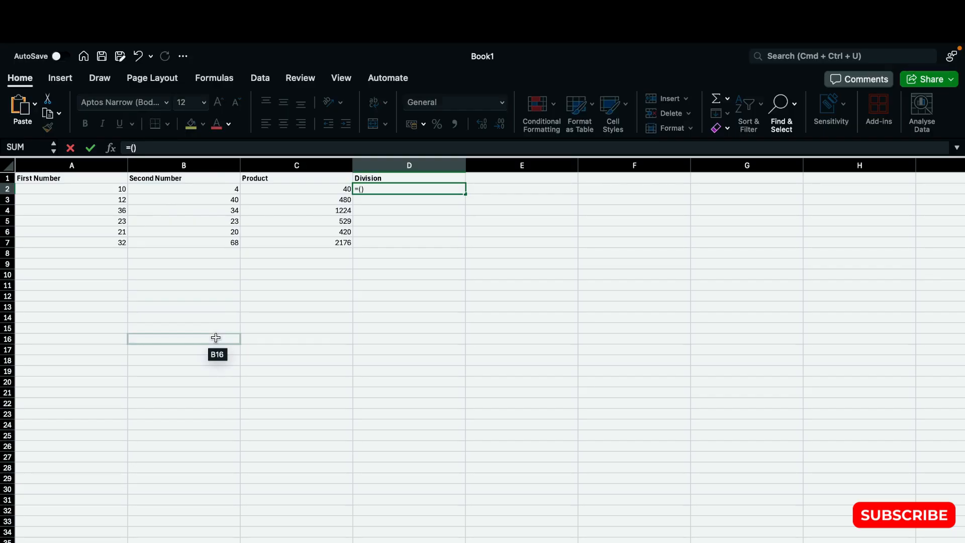
{"action": "type", "text": "A"}
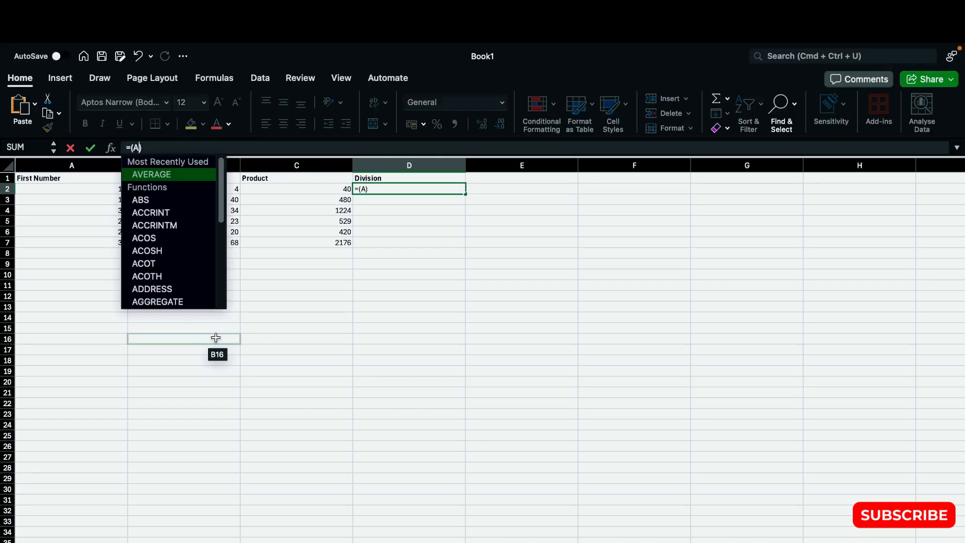
{"action": "type", "text": "2/"}
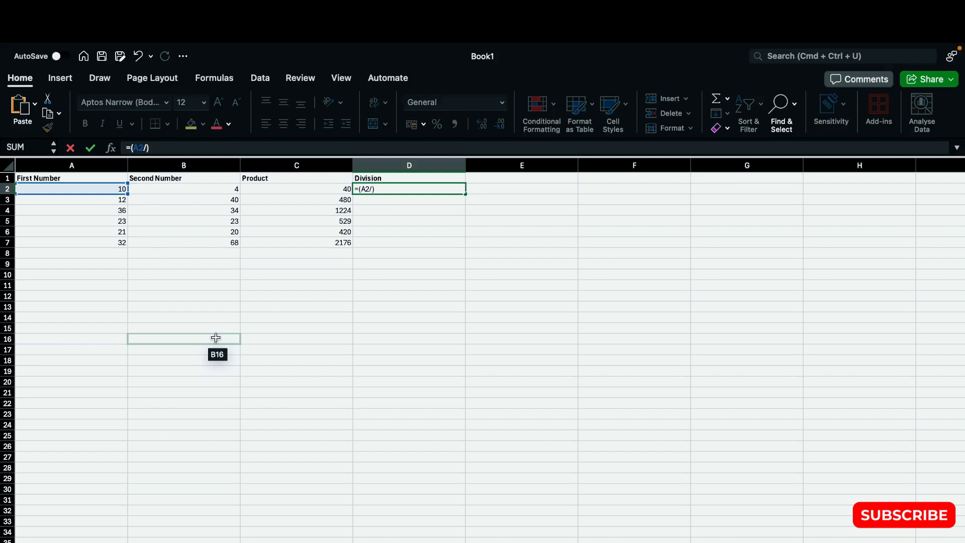
{"action": "type", "text": "B"}
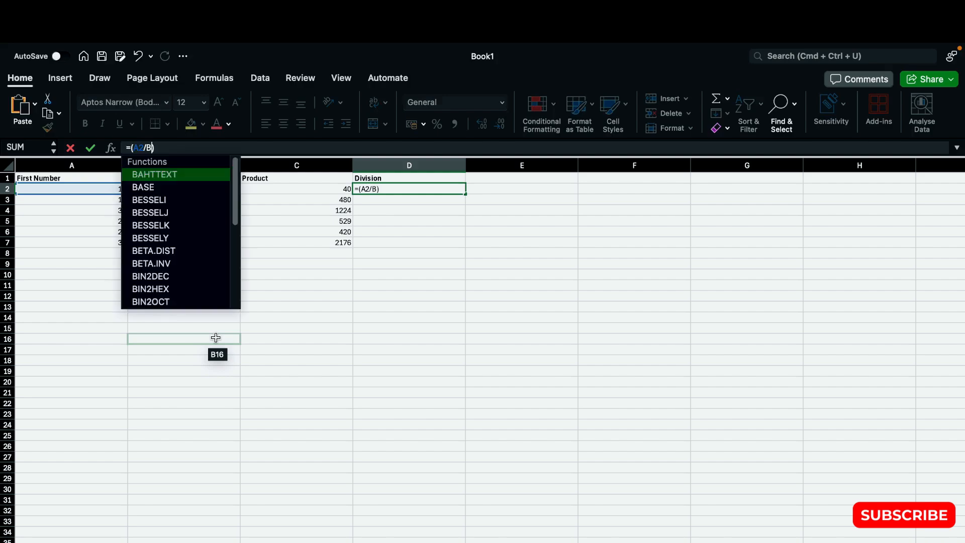
{"action": "type", "text": "2"}
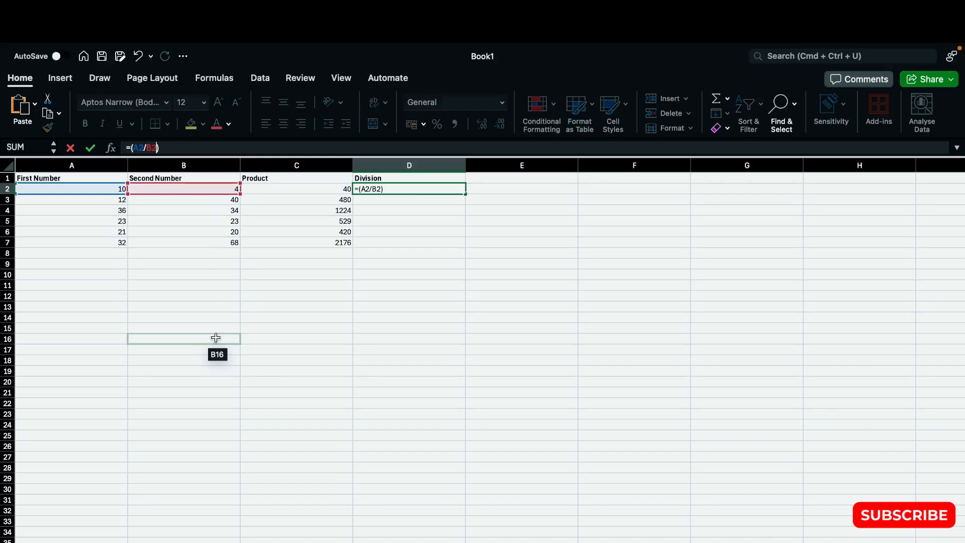
{"action": "key", "text": "Return"}
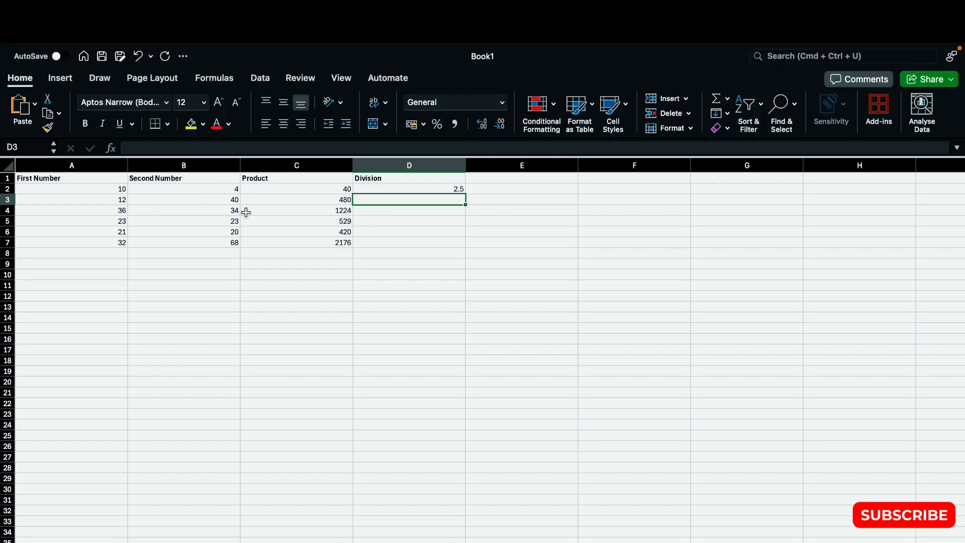
Step: Enter the division in D3 with literal numbers as =(12/40)
{"action": "left_click", "coordinate": [179, 149]}
{"action": "type", "text": "="}
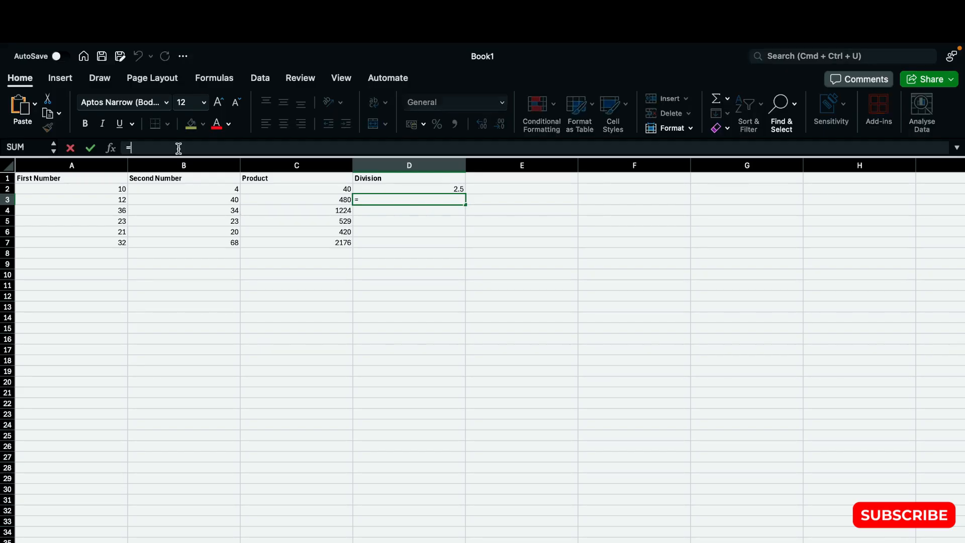
{"action": "type", "text": "("}
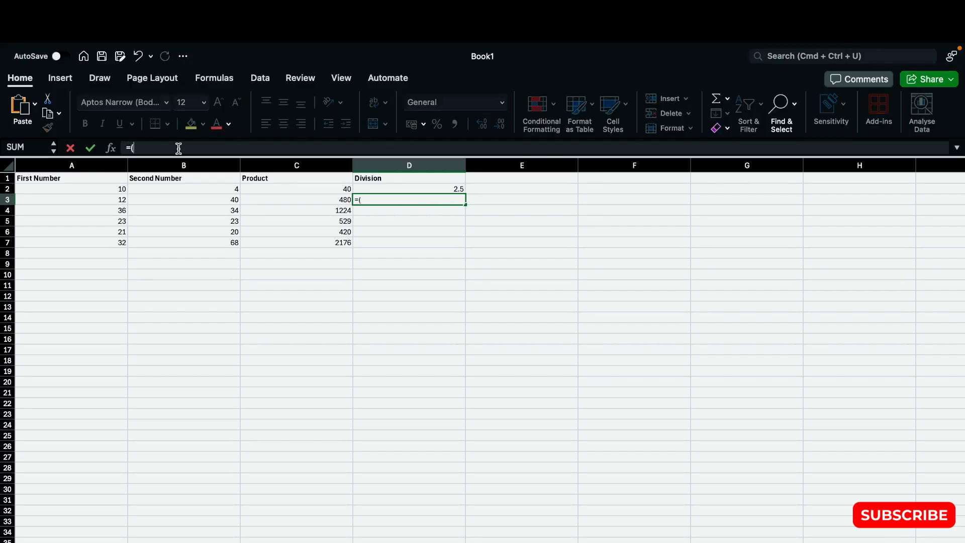
{"action": "type", "text": "12)"}
{"action": "key", "text": "Return"}
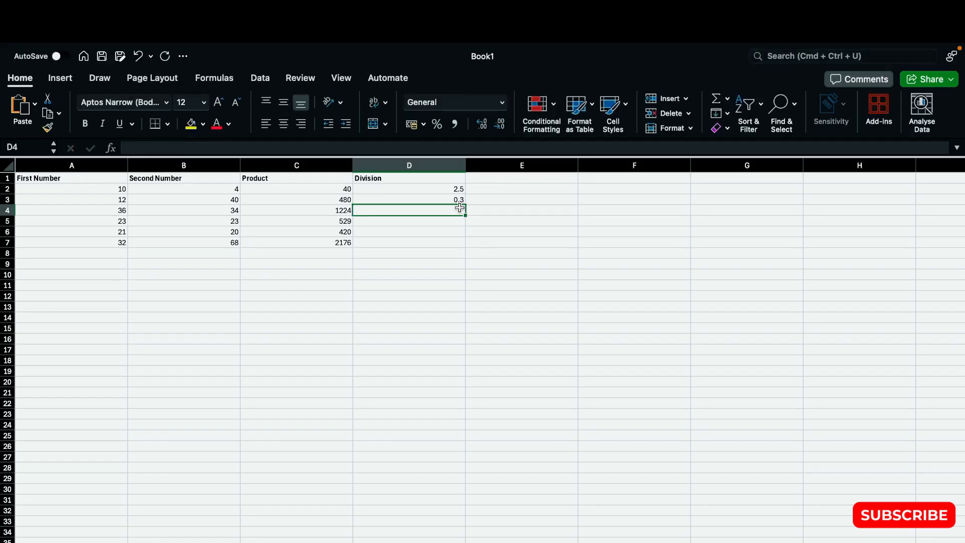
Step: Replace the literal numbers in D3's formula with cell references so it reads =(A3/B3)
{"action": "left_click", "coordinate": [455, 200]}
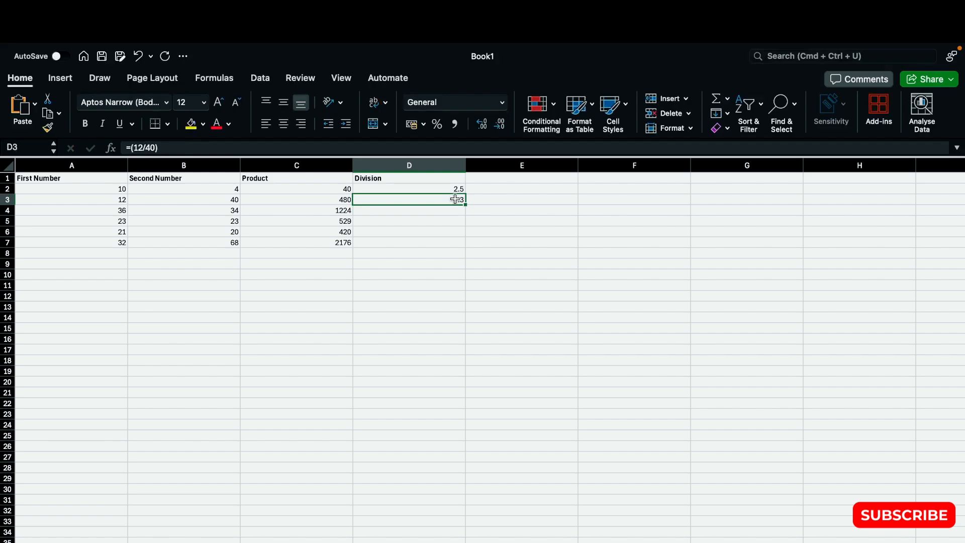
{"action": "left_click", "coordinate": [163, 148]}
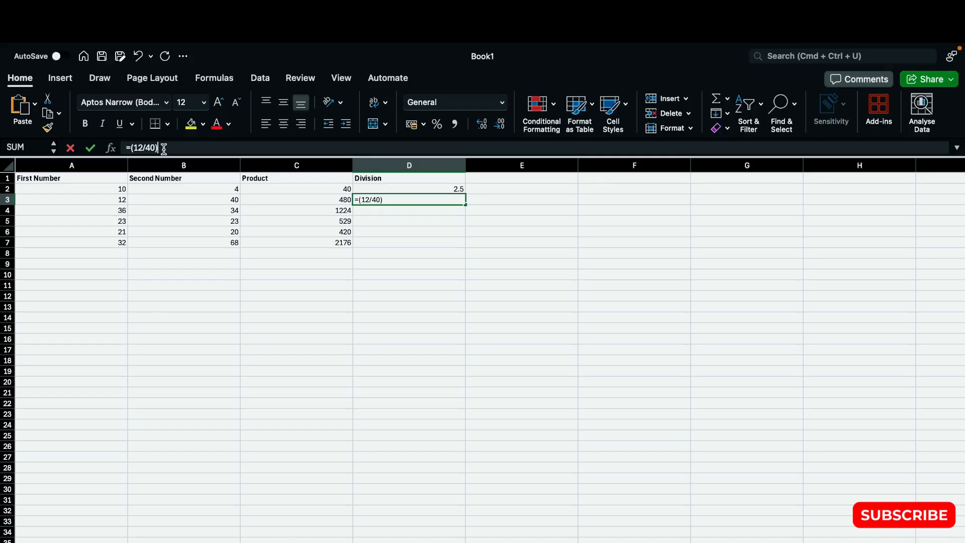
{"action": "key", "text": "Left"}
{"action": "key", "text": "BackSpace"}
{"action": "key", "text": "BackSpace"}
{"action": "key", "text": "BackSpace"}
{"action": "key", "text": "BackSpace"}
{"action": "key", "text": "BackSpace"}
{"action": "type", "text": "A"}
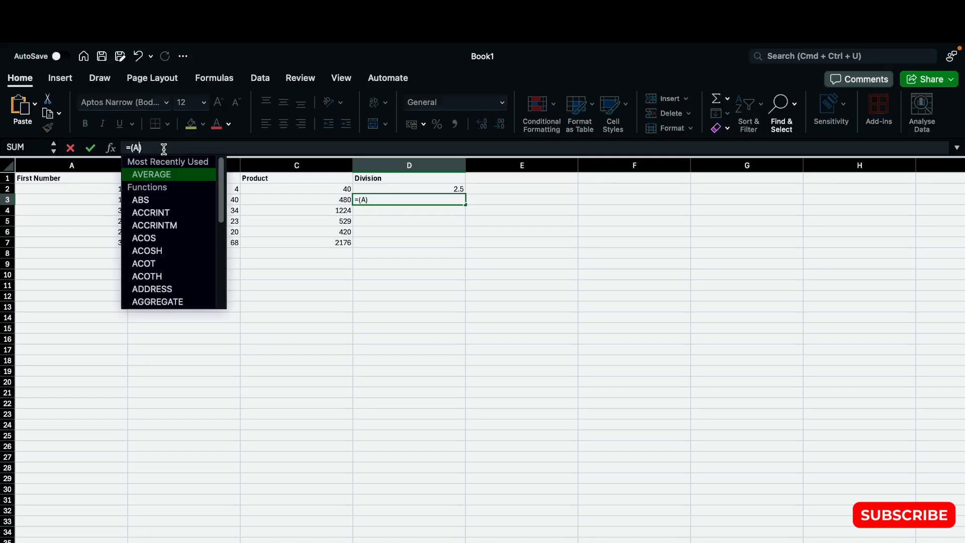
{"action": "type", "text": "3"}
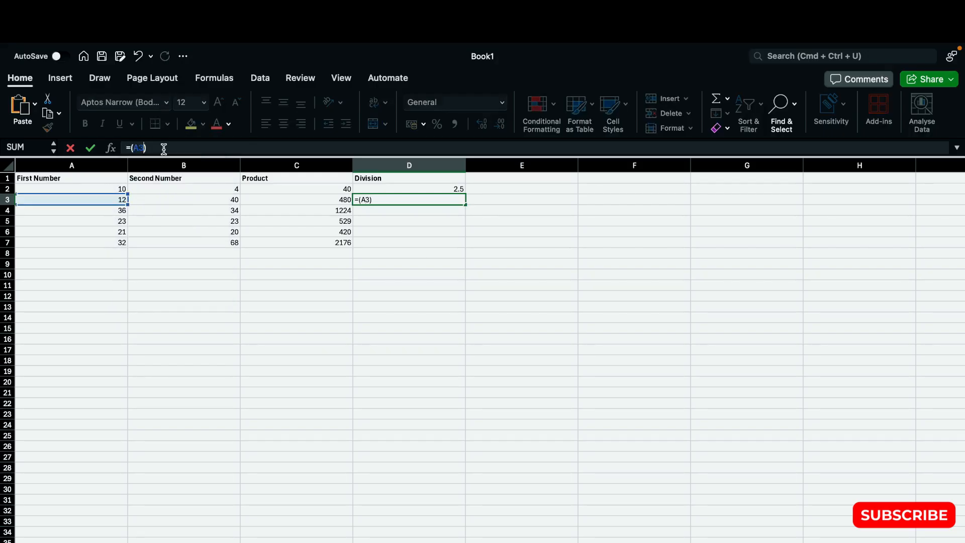
{"action": "type", "text": "/B3"}
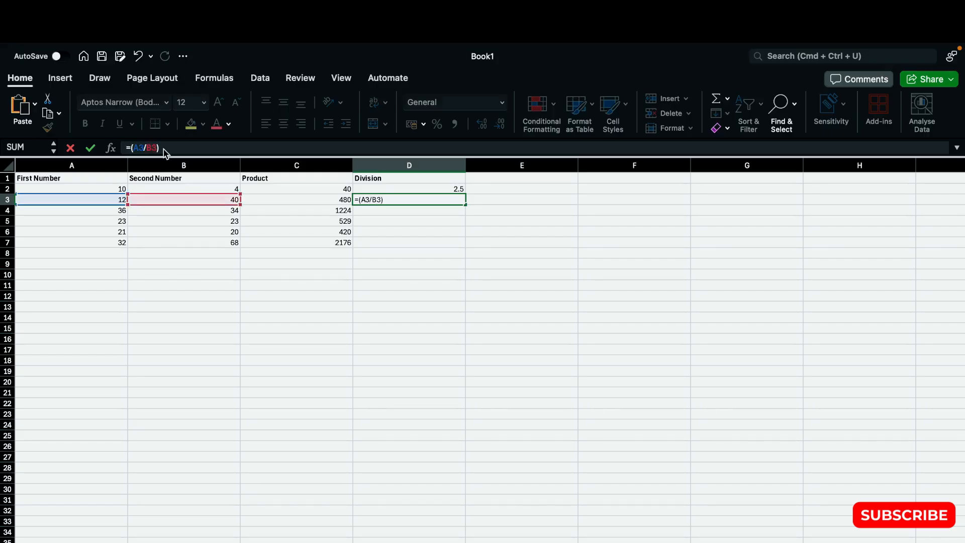
{"action": "key", "text": "Return"}
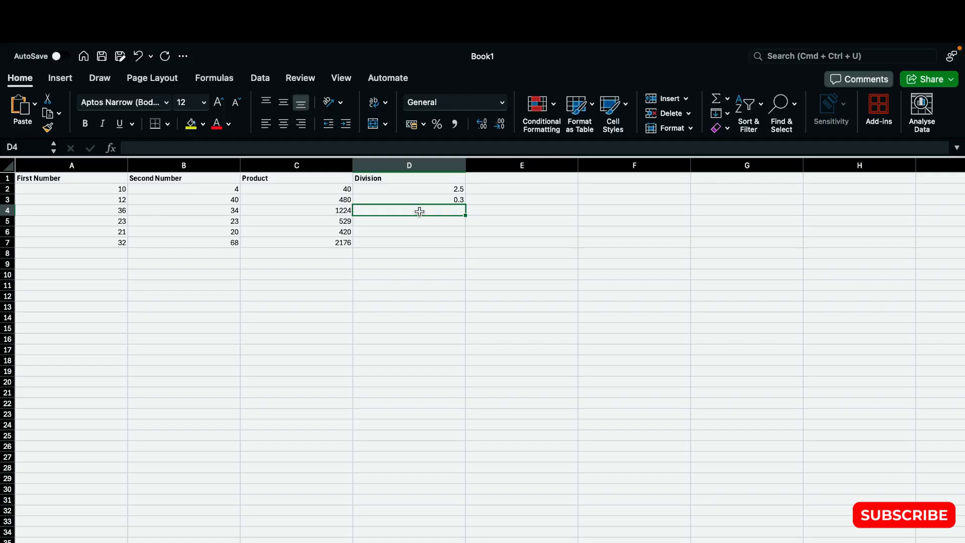
Step: Enter the formula =(A4/B4) in D4 of the Division column
{"action": "left_click", "coordinate": [148, 147]}
{"action": "type", "text": "="}
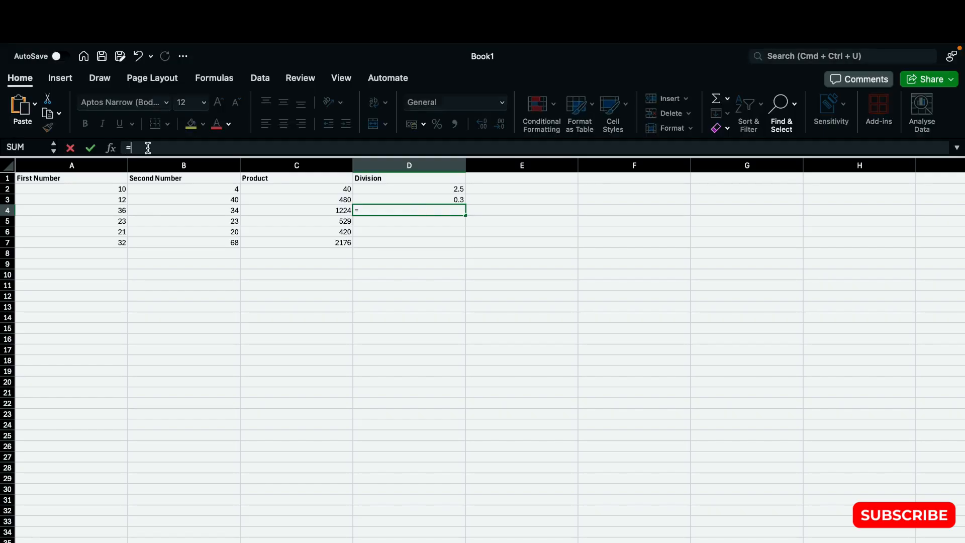
{"action": "type", "text": "()"}
{"action": "key", "text": "Left"}
{"action": "type", "text": "A"}
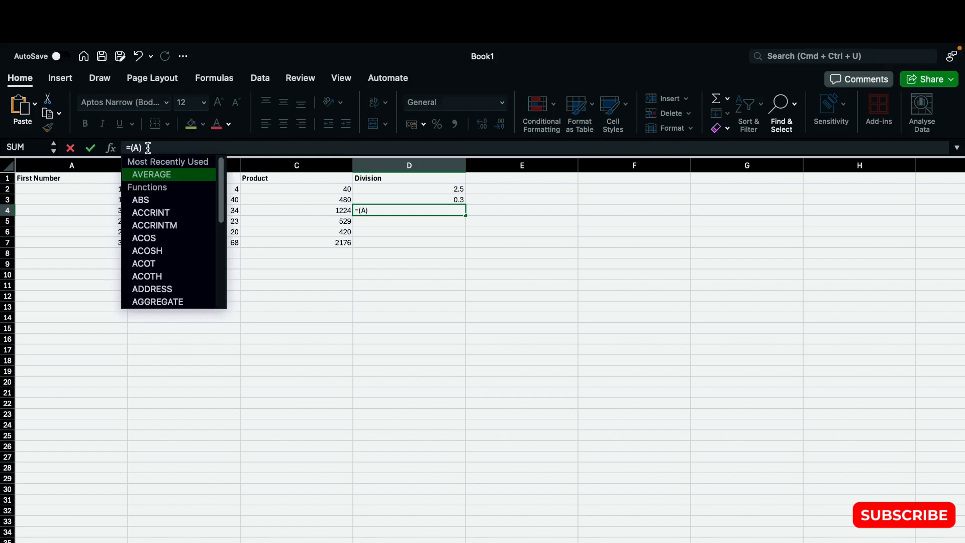
{"action": "type", "text": "4"}
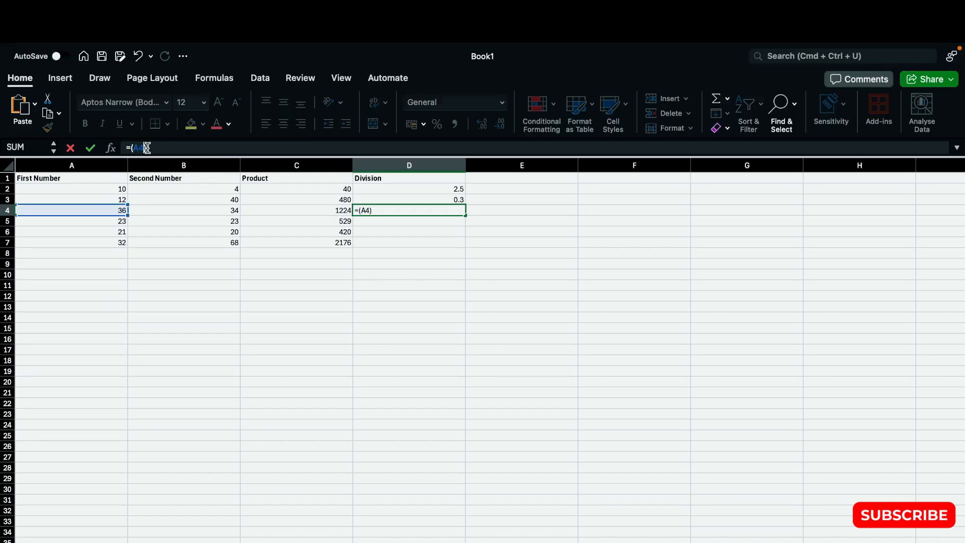
{"action": "type", "text": "/b"}
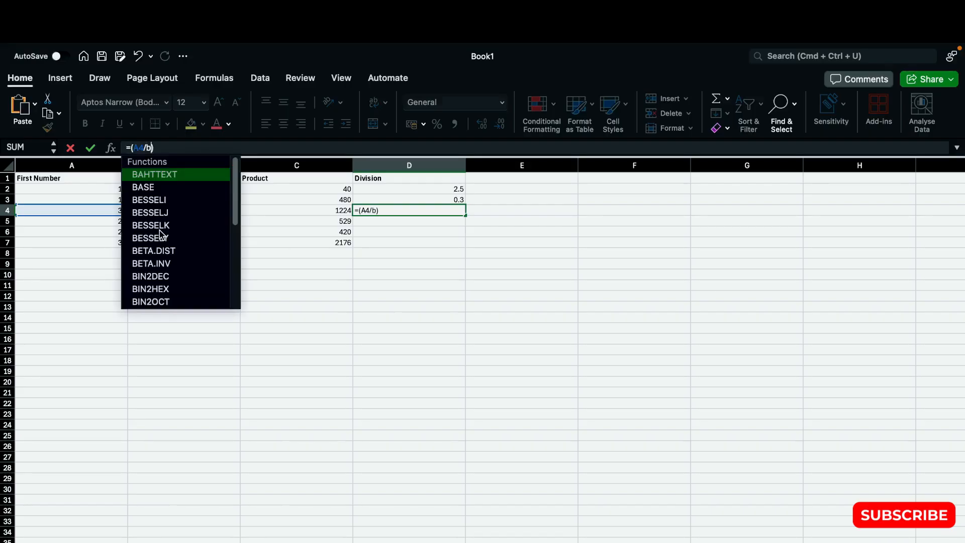
{"action": "key", "text": "BackSpace"}
{"action": "type", "text": "B4"}
{"action": "key", "text": "Return"}
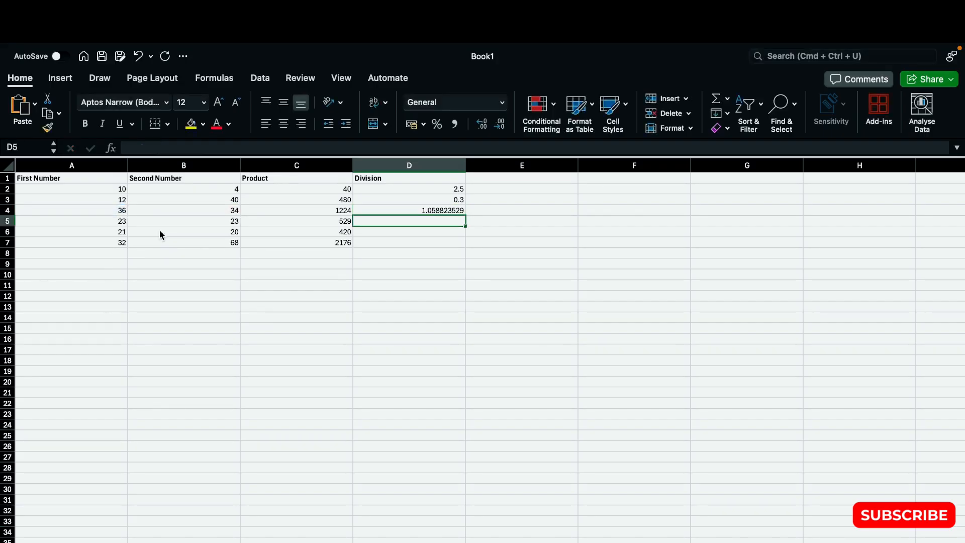
Step: Copy the division formula from D4 down through D7
{"action": "left_click", "coordinate": [409, 210]}
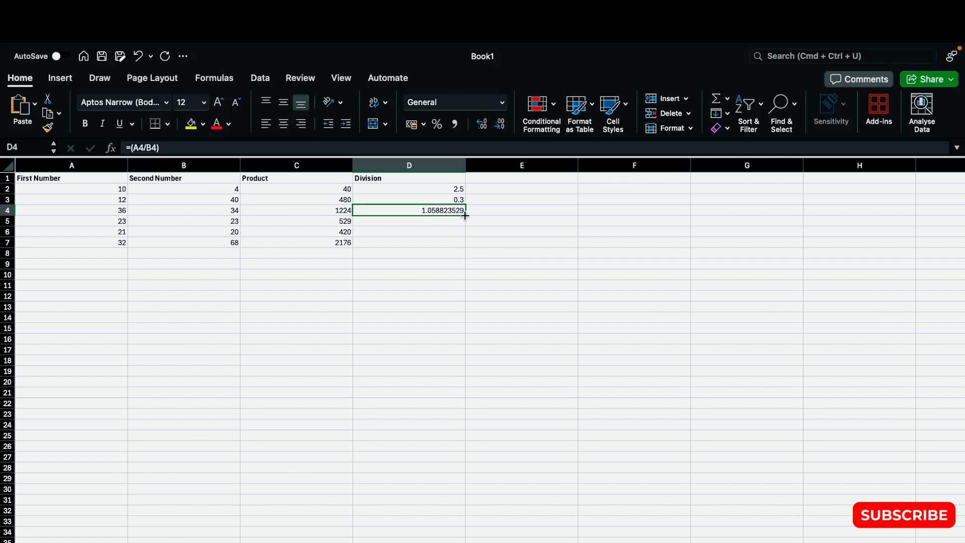
{"action": "left_click_drag", "start_coordinate": [465, 214], "coordinate": [461, 245]}
{"action": "left_click", "coordinate": [454, 266]}
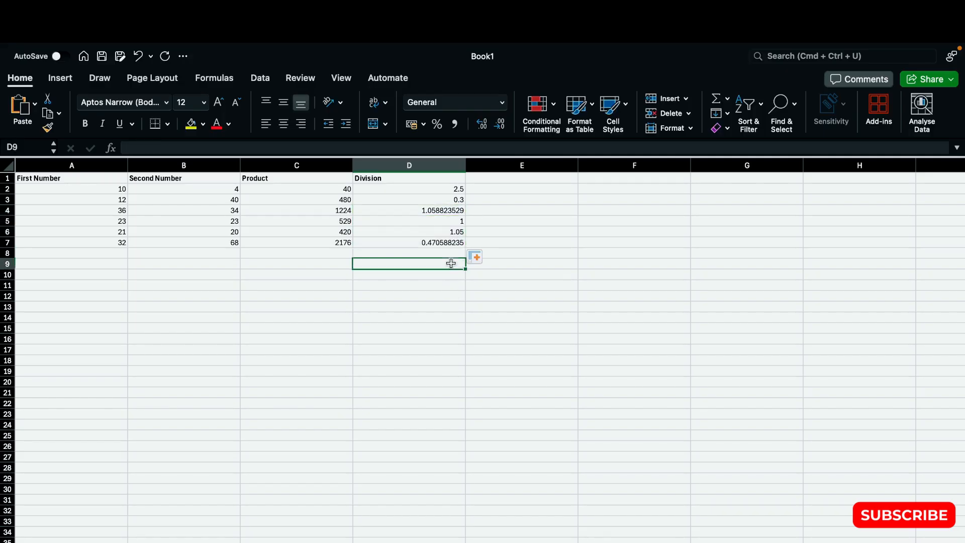
Step: Examine the formulas in D4 through D7 to check which row each division refers to
{"action": "left_click", "coordinate": [455, 221]}
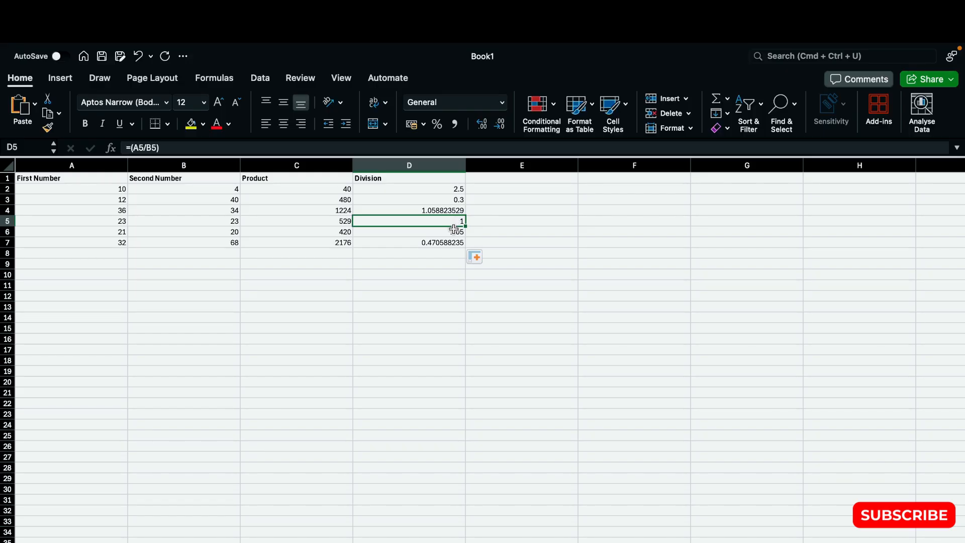
{"action": "left_click", "coordinate": [453, 232]}
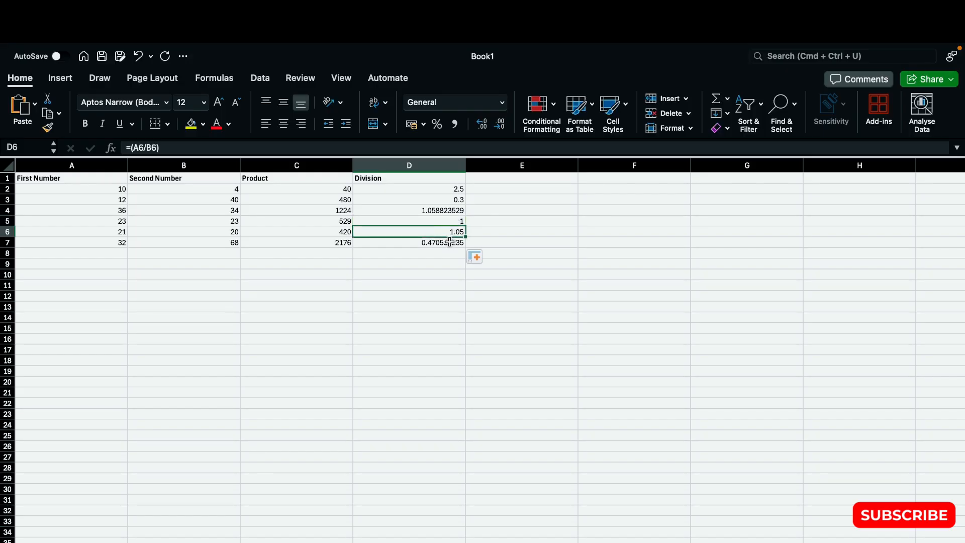
{"action": "left_click", "coordinate": [449, 244]}
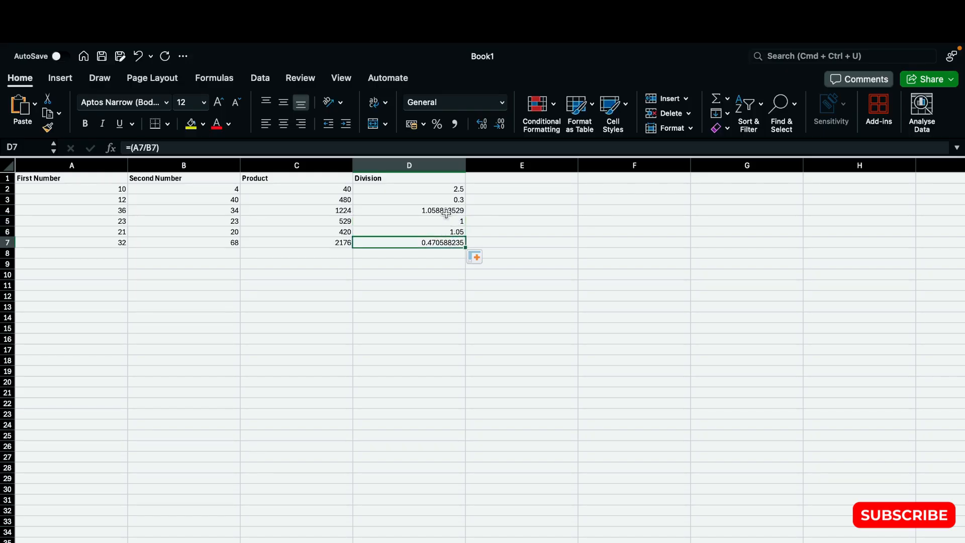
{"action": "left_click", "coordinate": [446, 211]}
{"action": "left_click", "coordinate": [443, 220]}
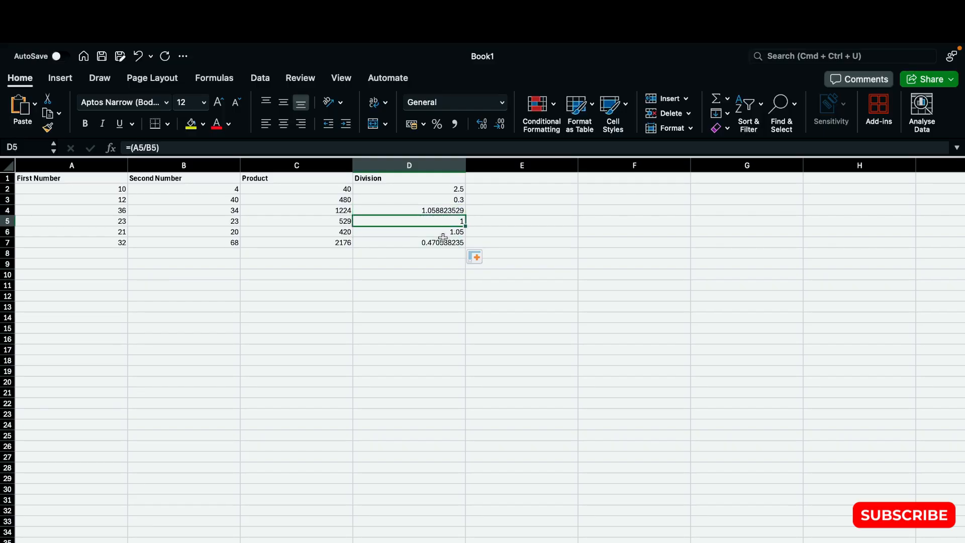
{"action": "left_click", "coordinate": [441, 235]}
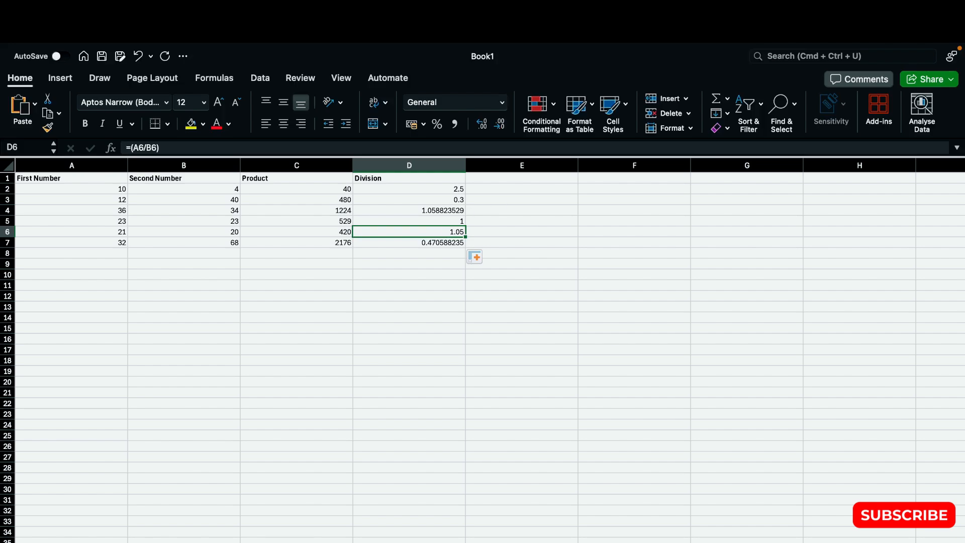
{"action": "left_click", "coordinate": [671, 520]}
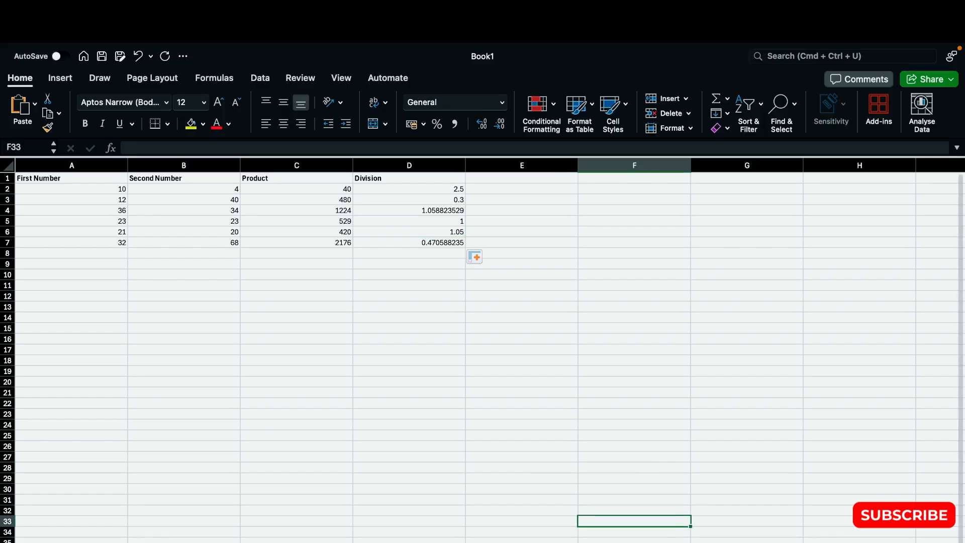